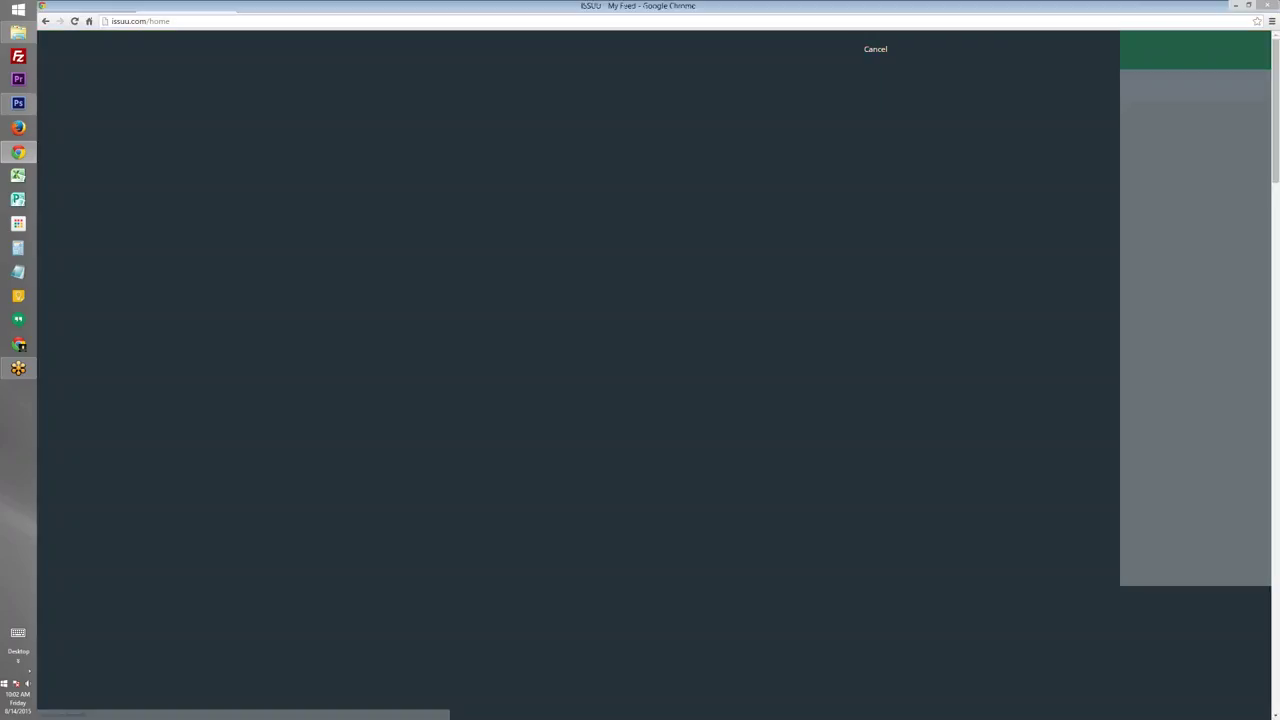
# Search Downloads for 'listing' and pick the New-Vertical-Listing-Presentation PDF
pyautogui.moveTo(878, 87)
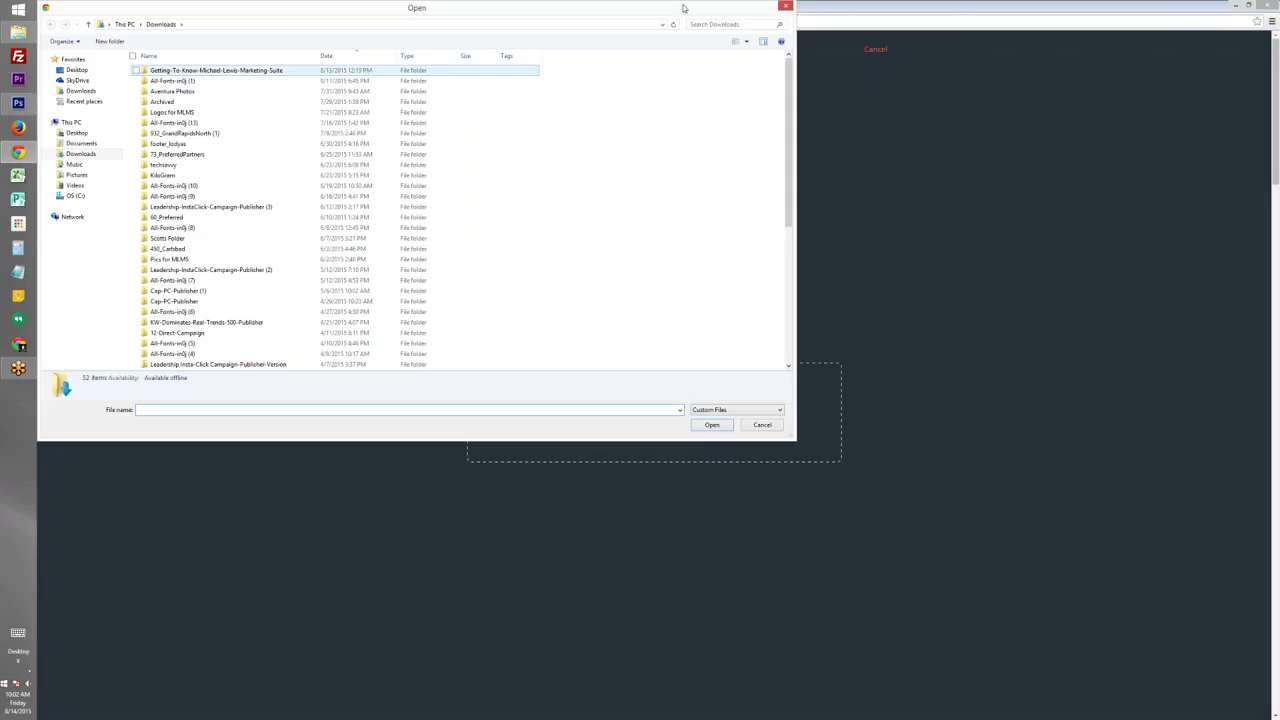
pyautogui.click(719, 23)
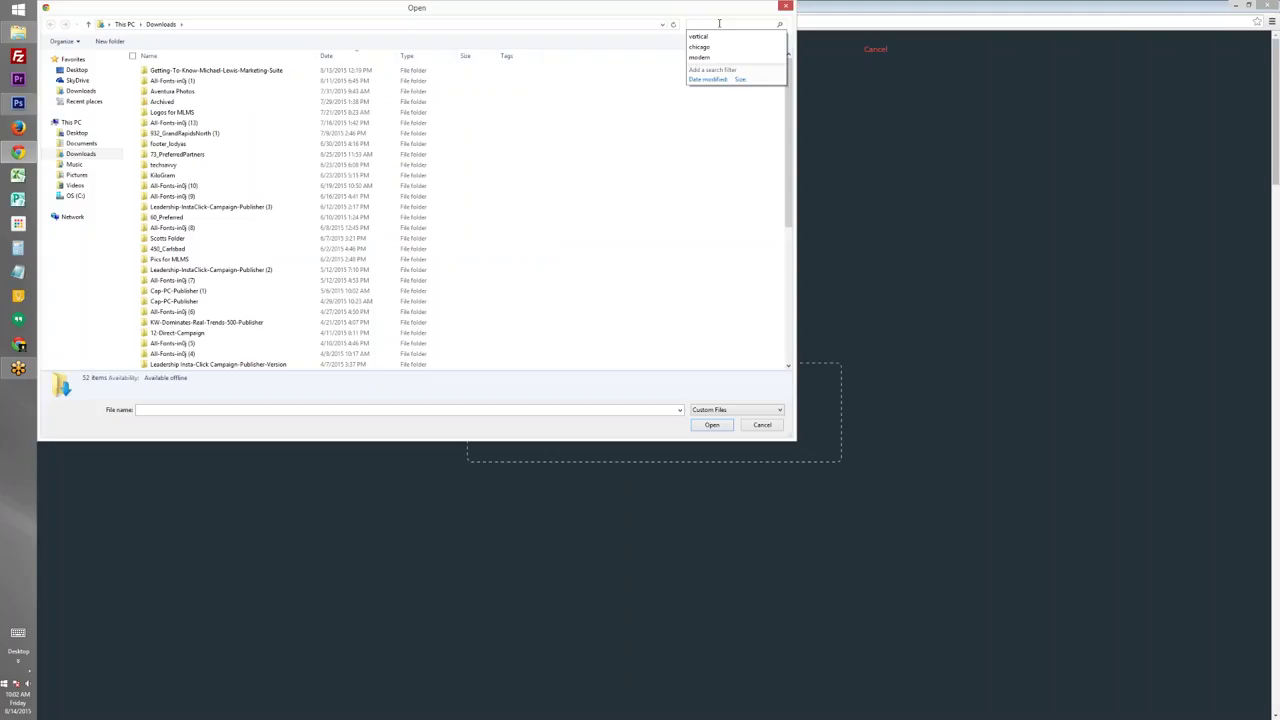
pyautogui.write('listing')
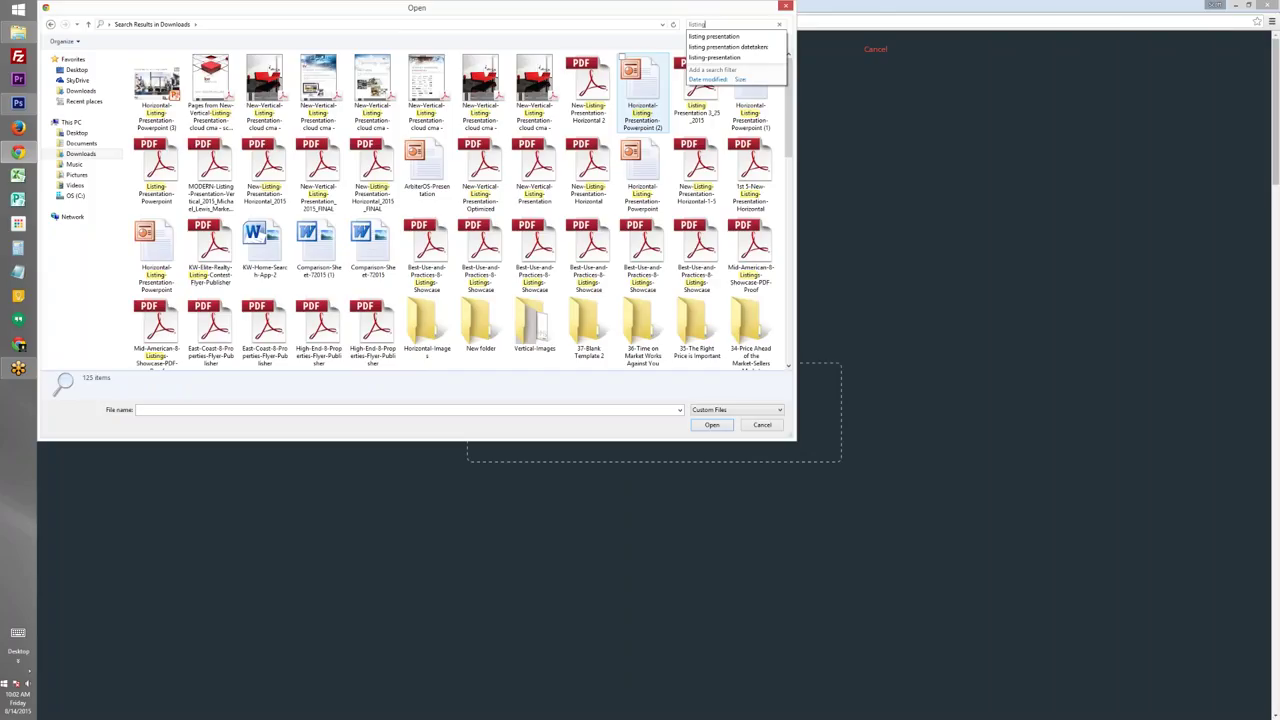
pyautogui.click(264, 90)
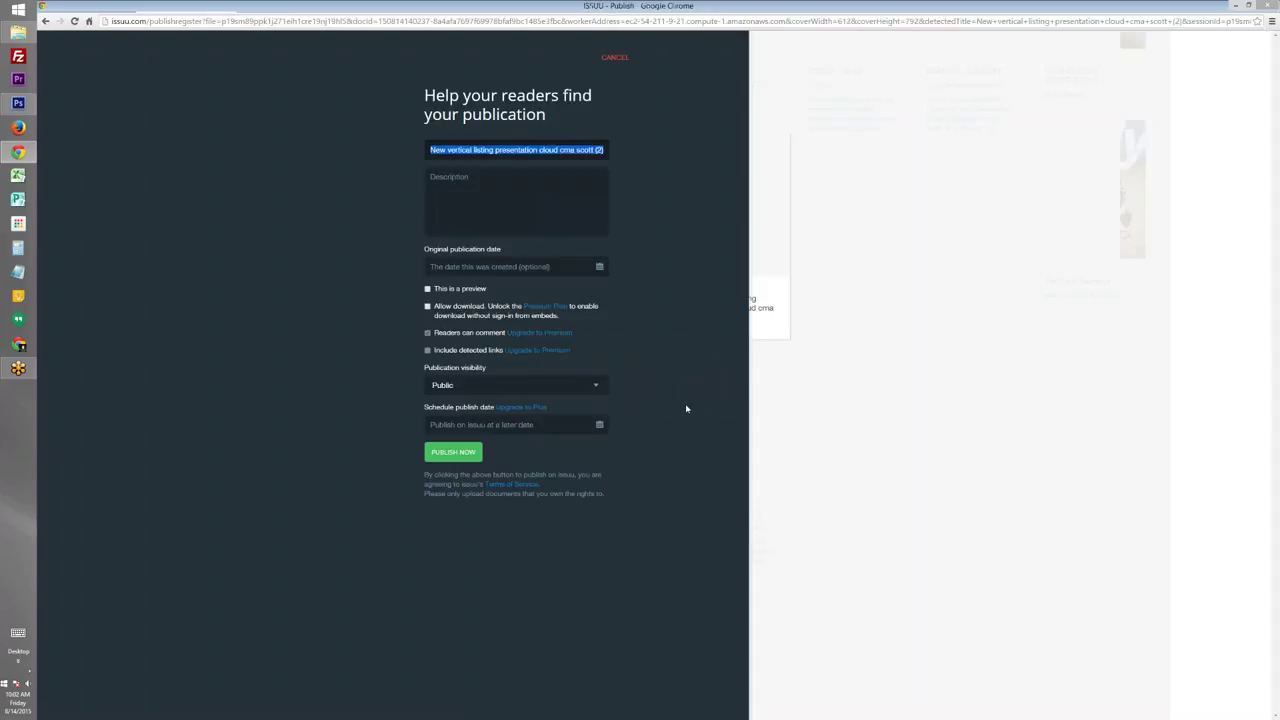
# Replace the prefilled title with 'Virtual Listing Presentation'
pyautogui.press('Tab')
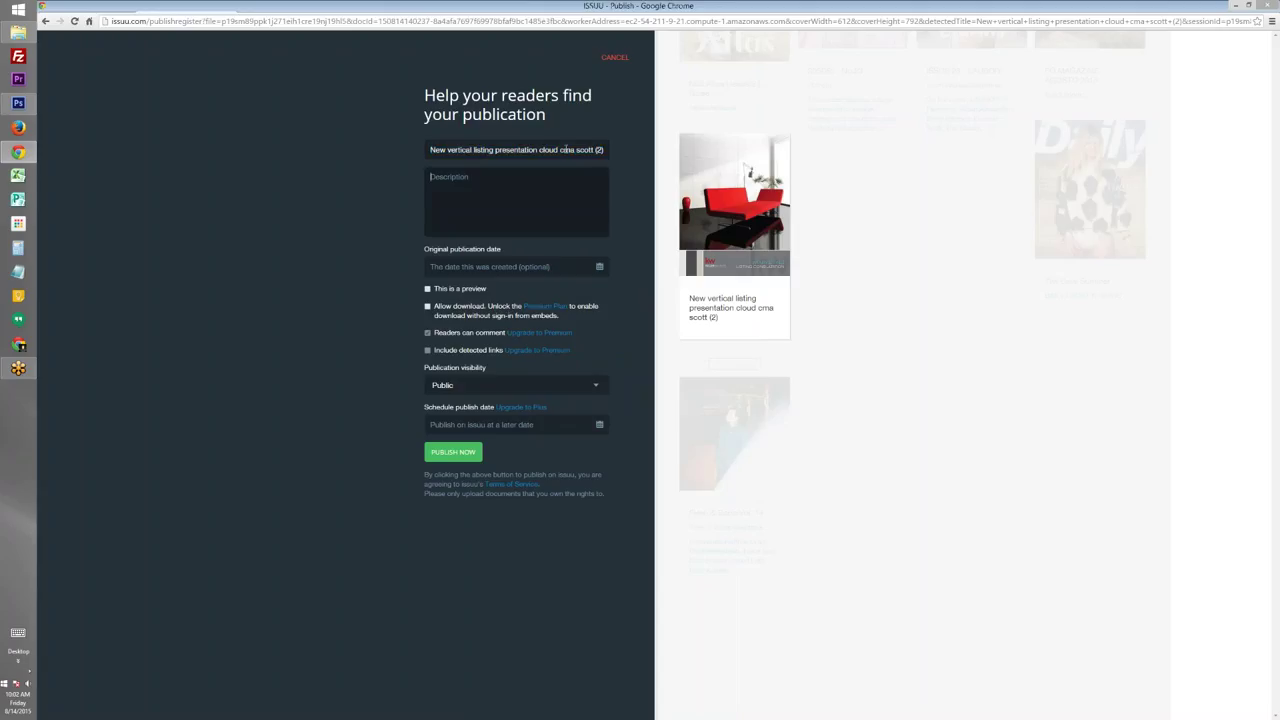
pyautogui.hotkey('shift', 'Tab')
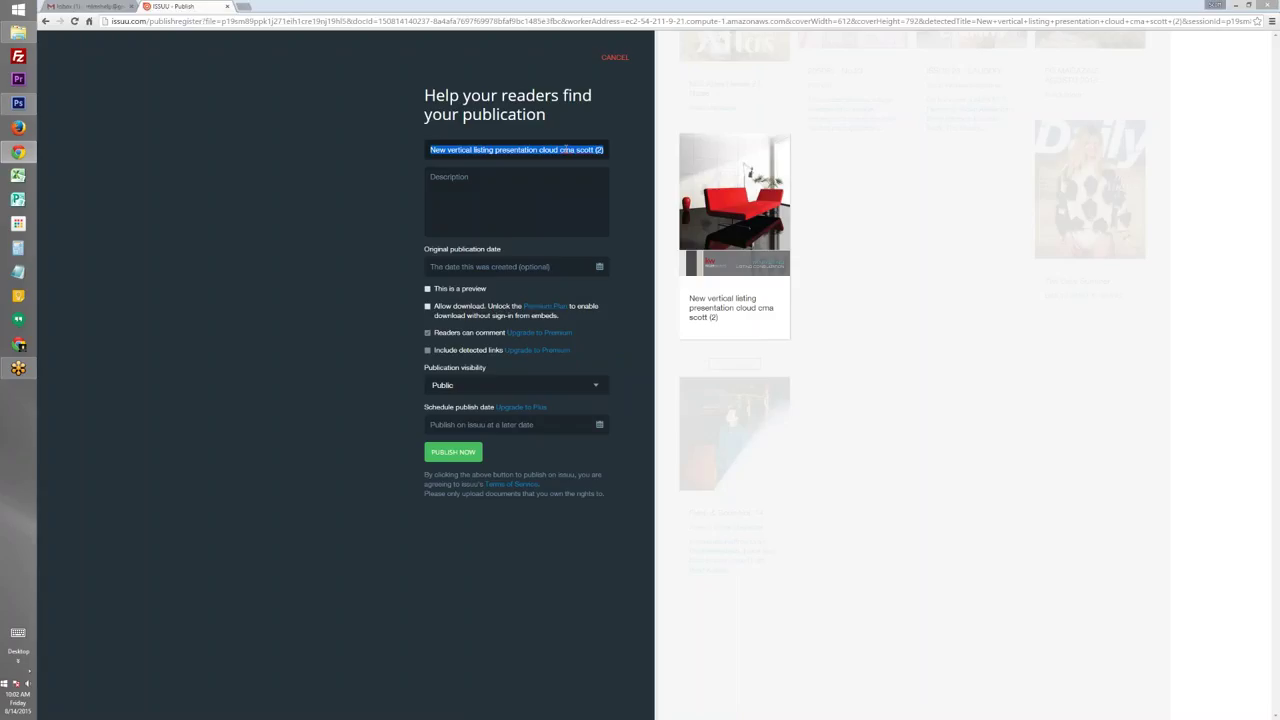
pyautogui.write('virtual L')
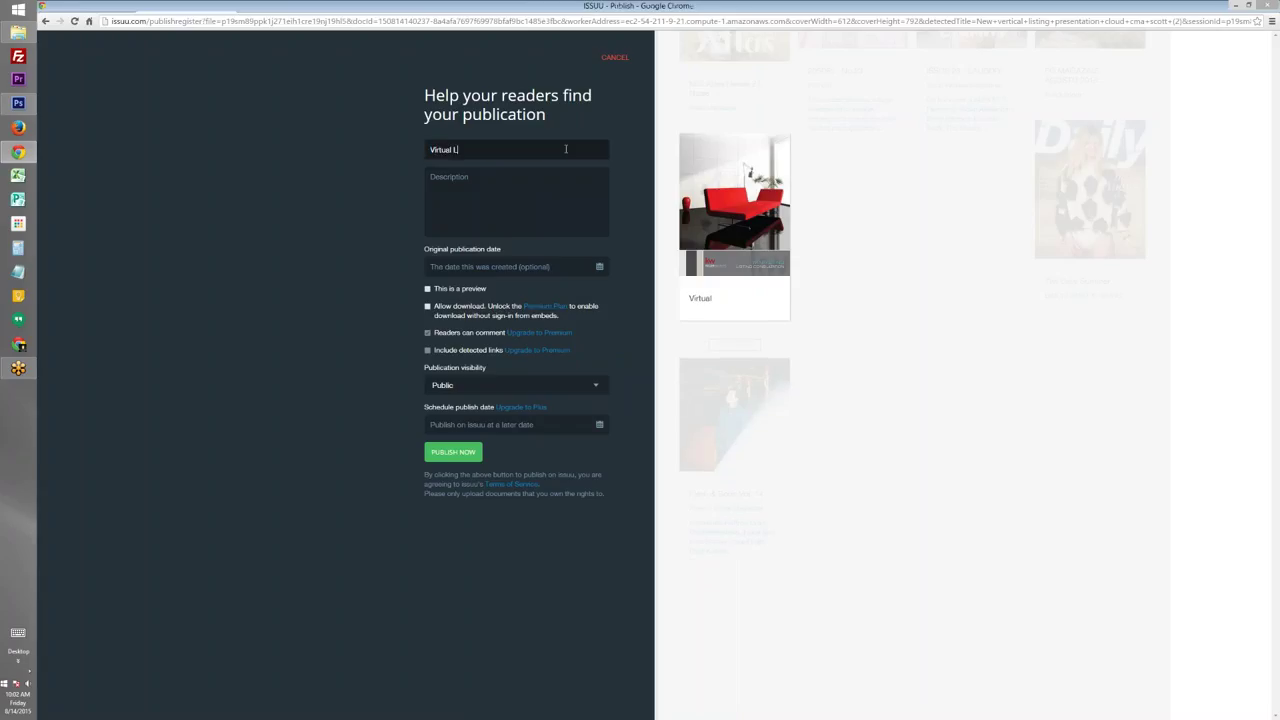
pyautogui.write('isting Presentation')
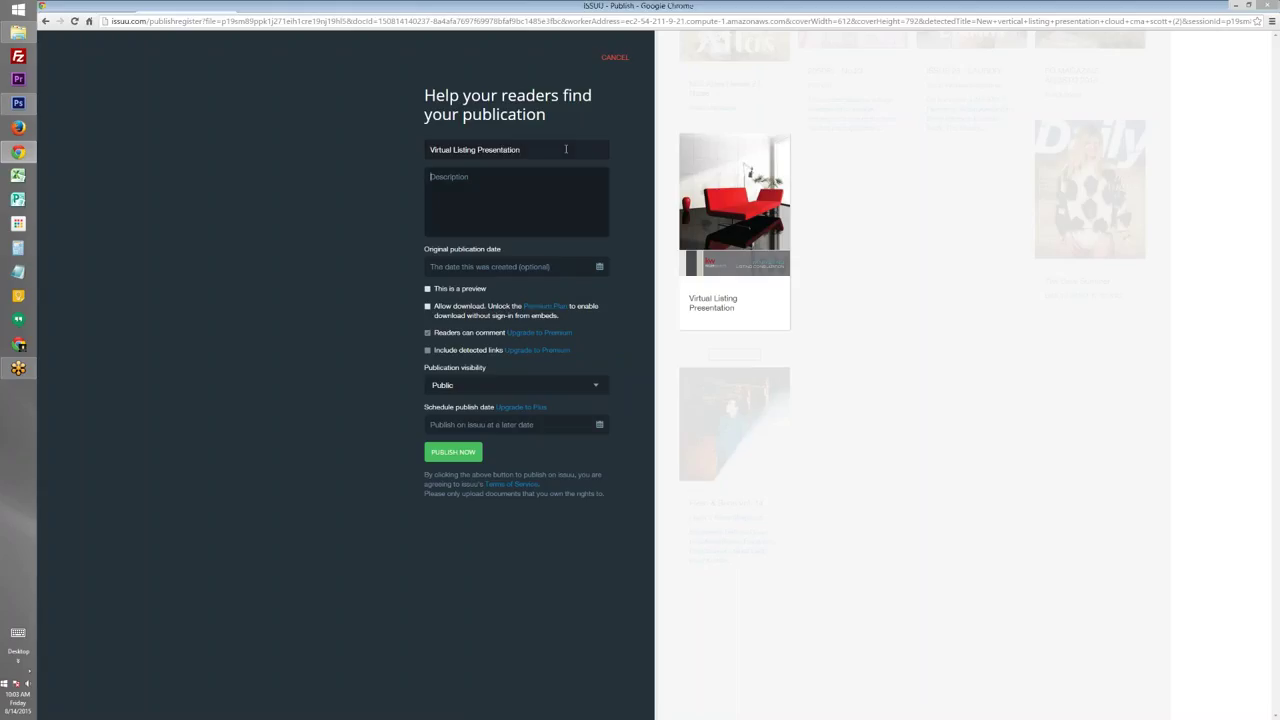
# Start the description with lines for Agent's Name, Agent's Email and Agent's Website
pyautogui.press('Tab')
pyautogui.write("Agent's Name")
pyautogui.press('Return')
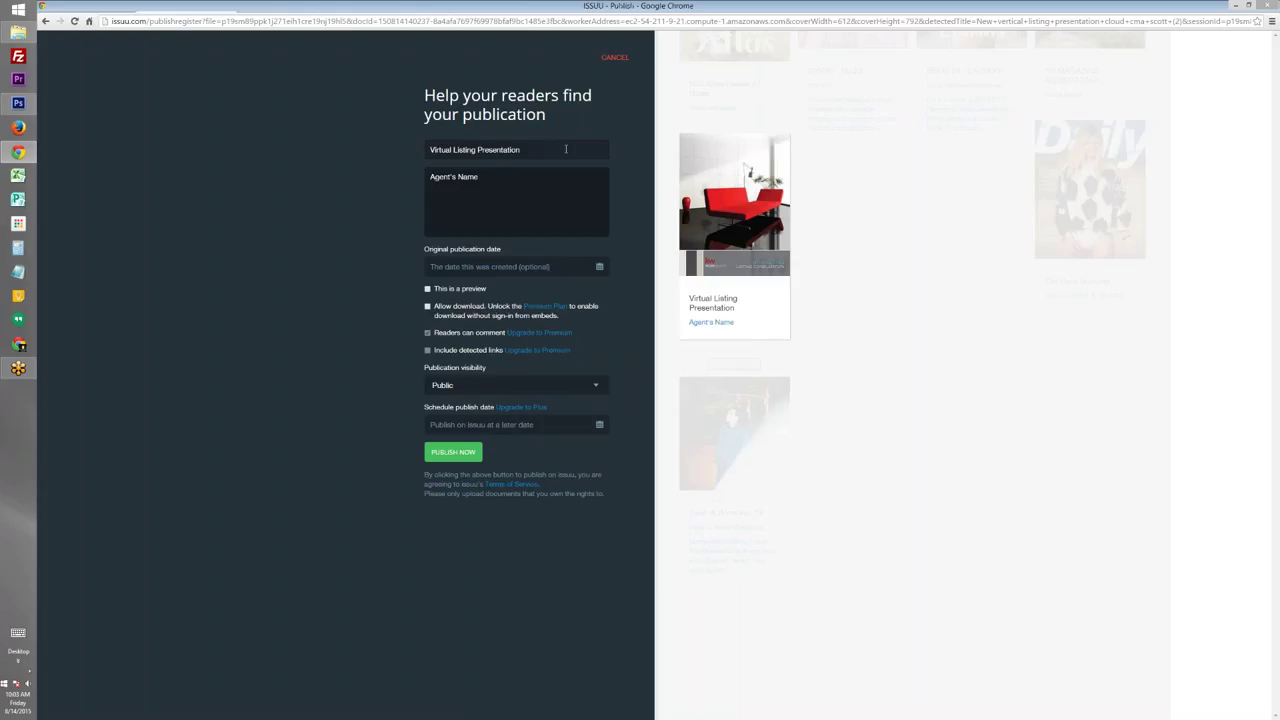
pyautogui.write("Agent's Email")
pyautogui.press('Return')
pyautogui.write('A')
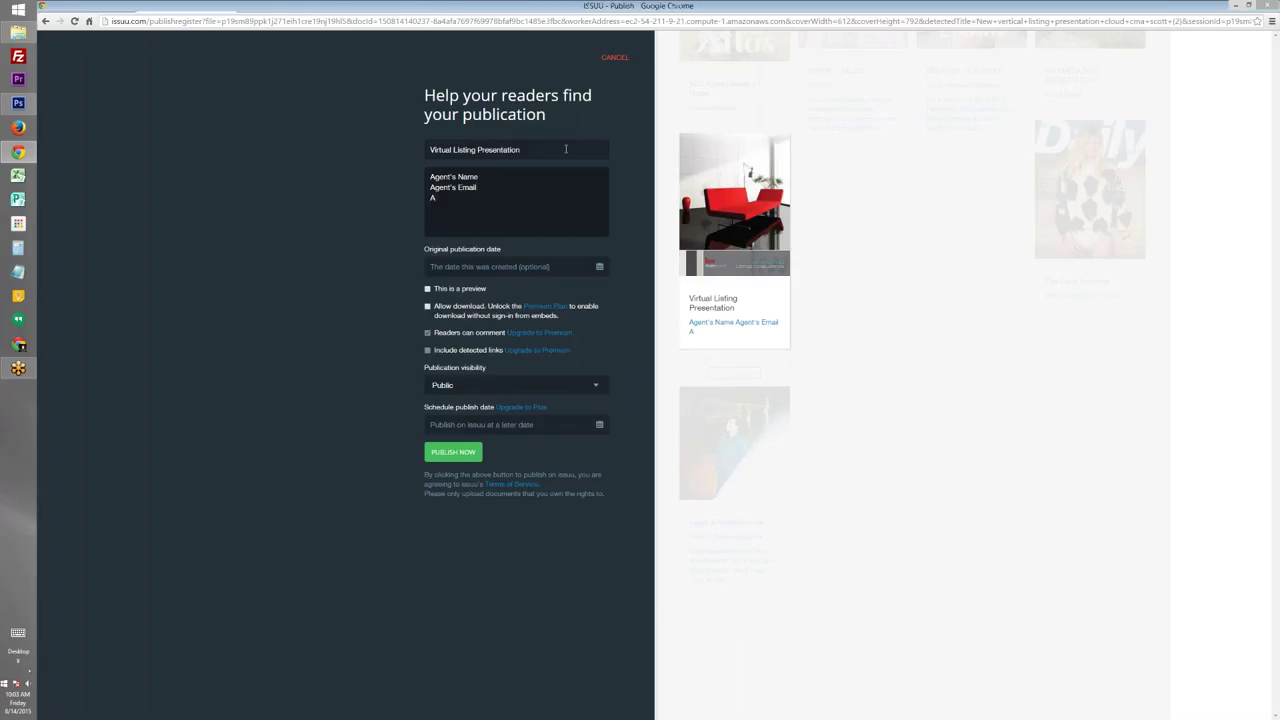
pyautogui.write("gent's Website")
# Add description lines for Agent's Phone Number, Area of Service and KW Office Name
pyautogui.press('Return')
pyautogui.write("Agent's")
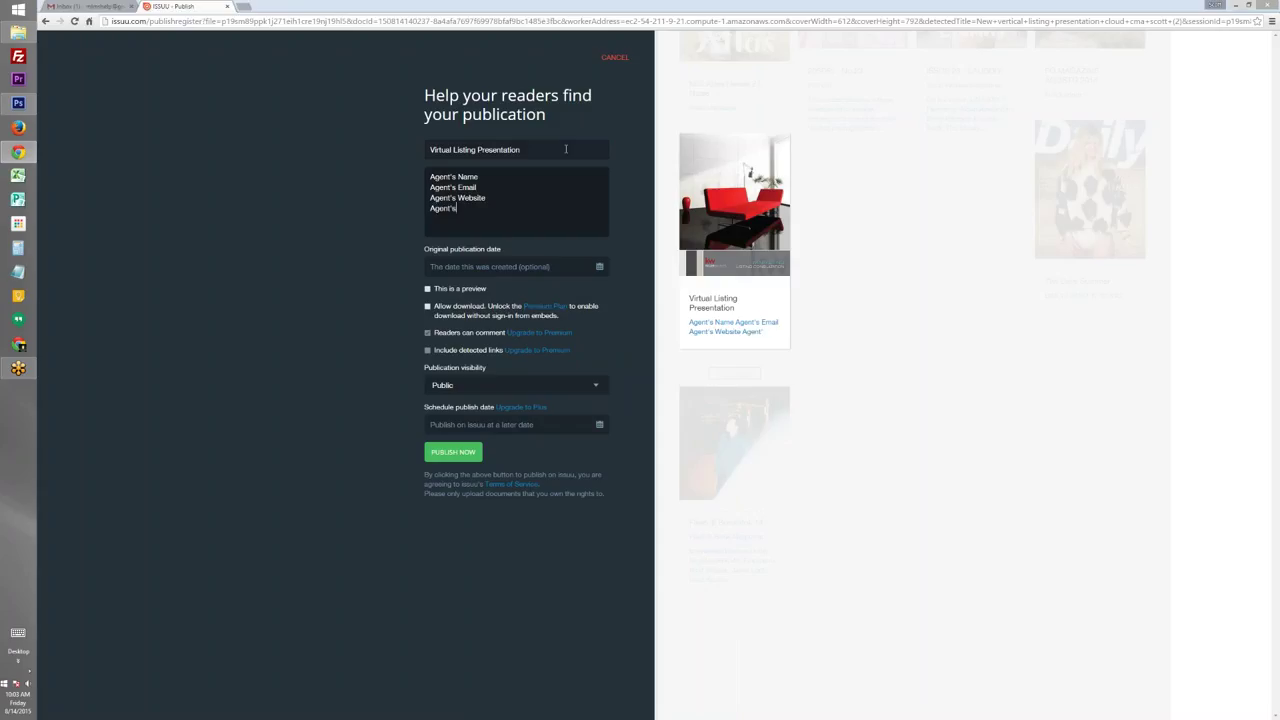
pyautogui.write(' Phone Numb')
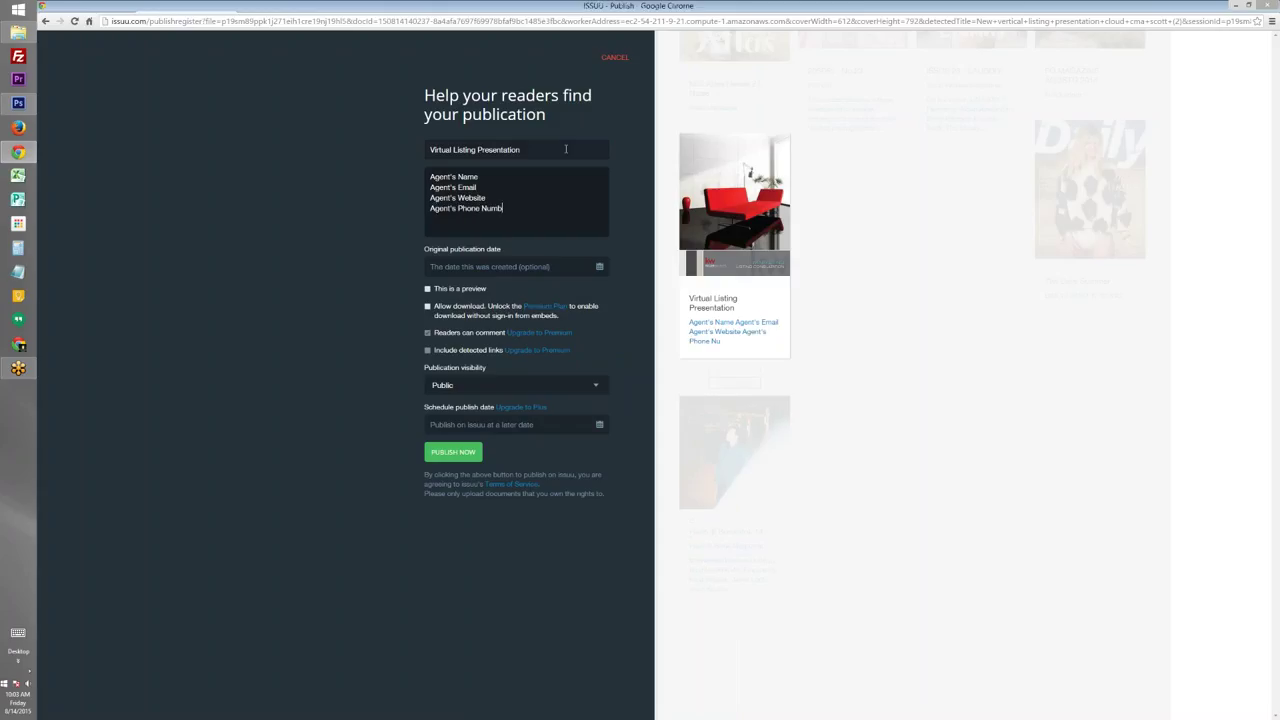
pyautogui.write('er')
pyautogui.press('Return')
pyautogui.write('Are a of Service')
pyautogui.press('Return')
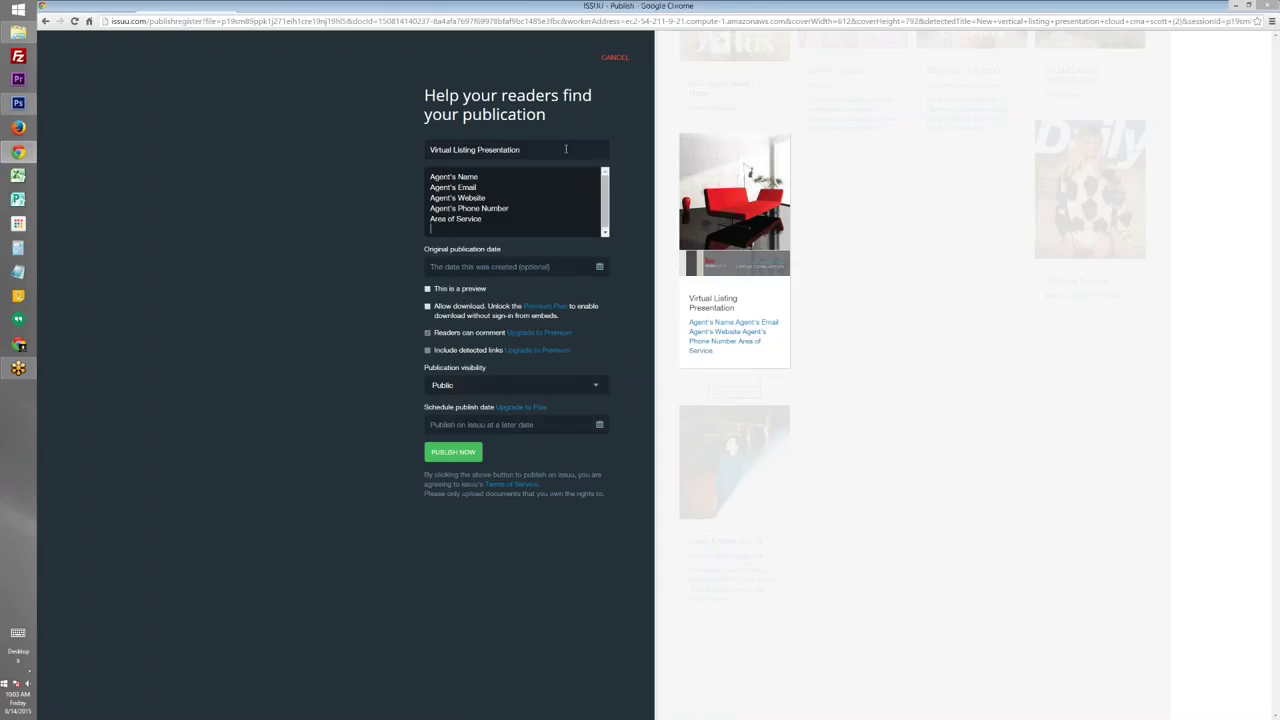
pyautogui.write('KW Offie')
pyautogui.write('e Name')
pyautogui.moveTo(500, 225); pyautogui.dragTo(410, 172)
pyautogui.click(530, 208)
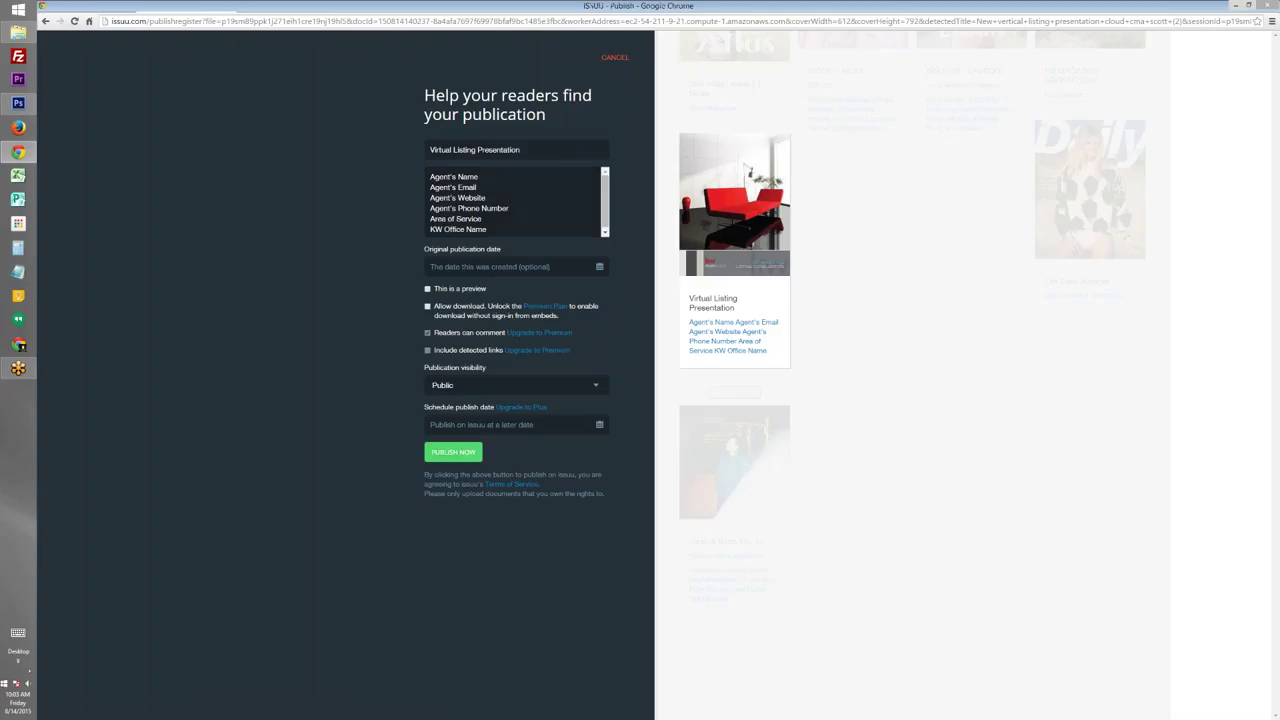
# Publish the document with Publish Now, opening its flip-book viewer
pyautogui.click(453, 452)
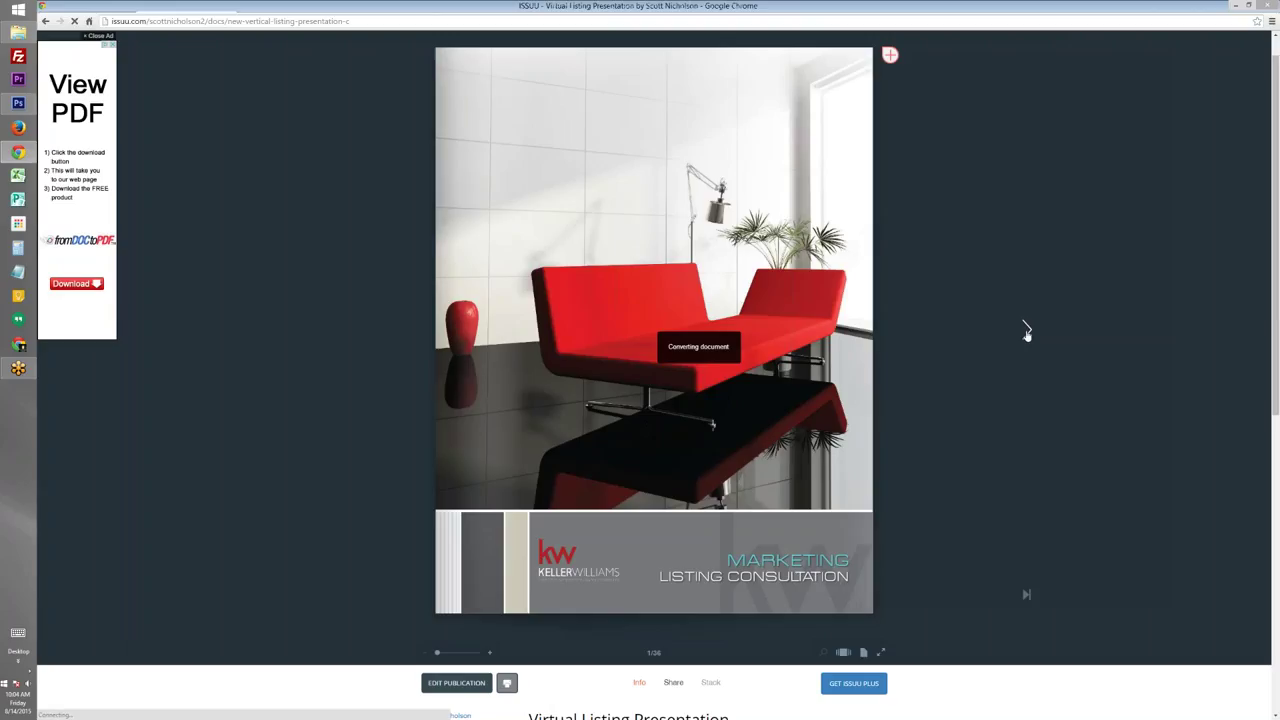
# Flip through the spreads to page 13, Technology Driven Marketing and Postcard Mailings
pyautogui.click(1028, 334)
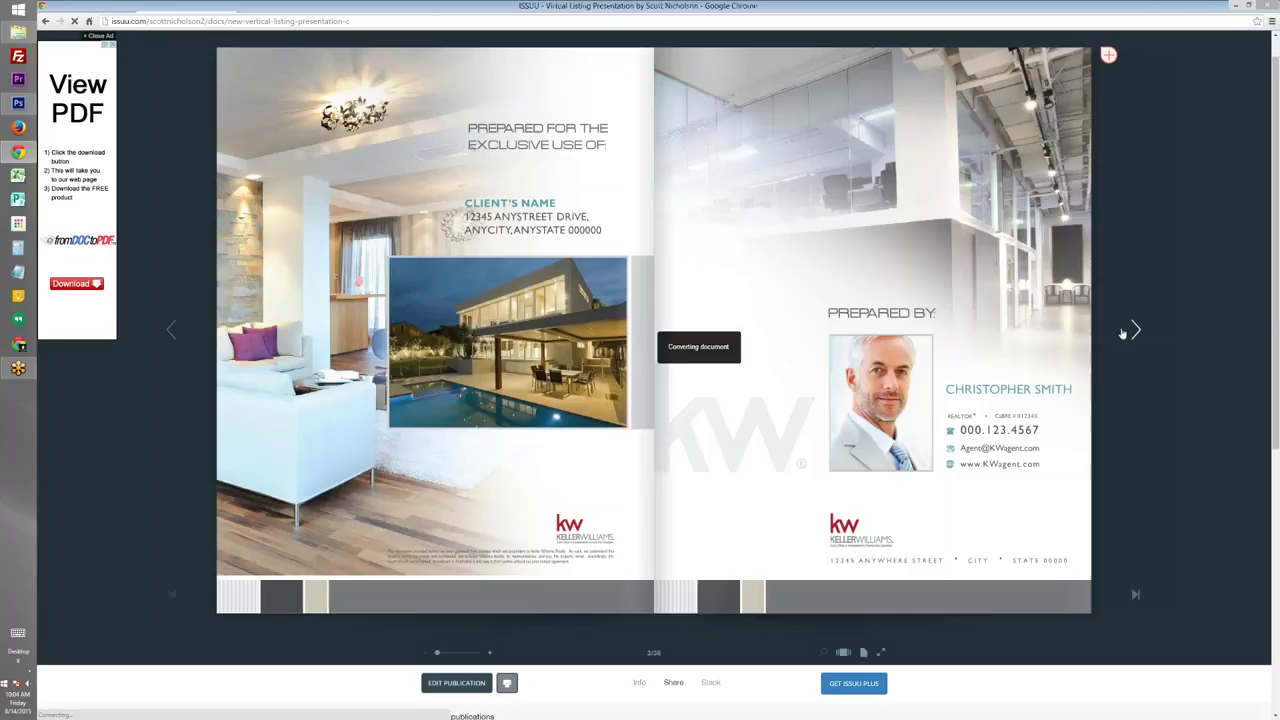
pyautogui.click(1134, 335)
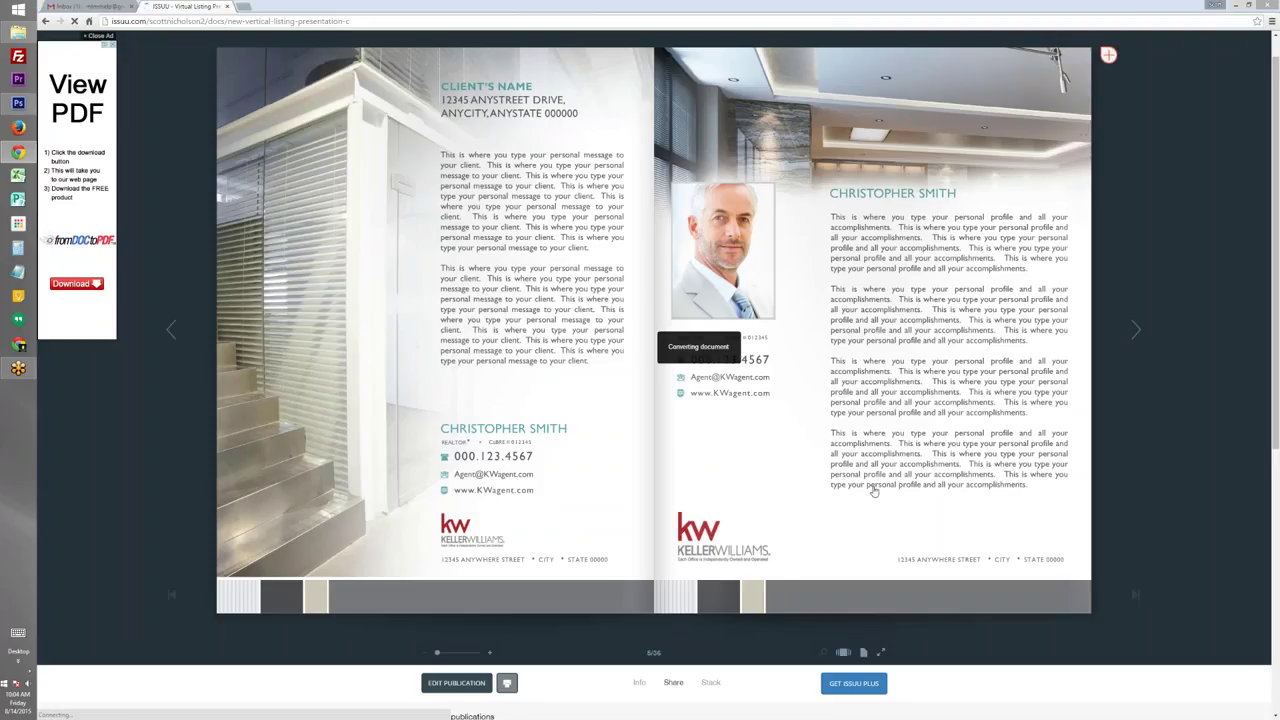
pyautogui.click(1126, 338)
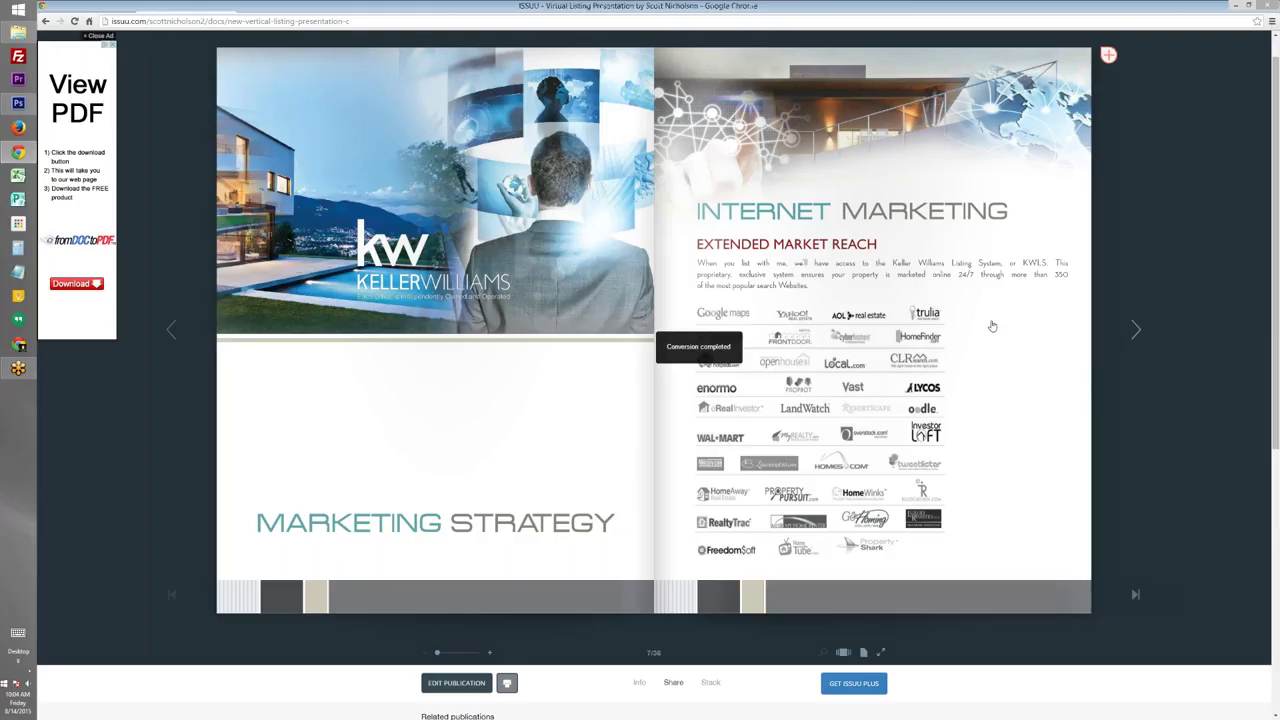
pyautogui.click(1134, 329)
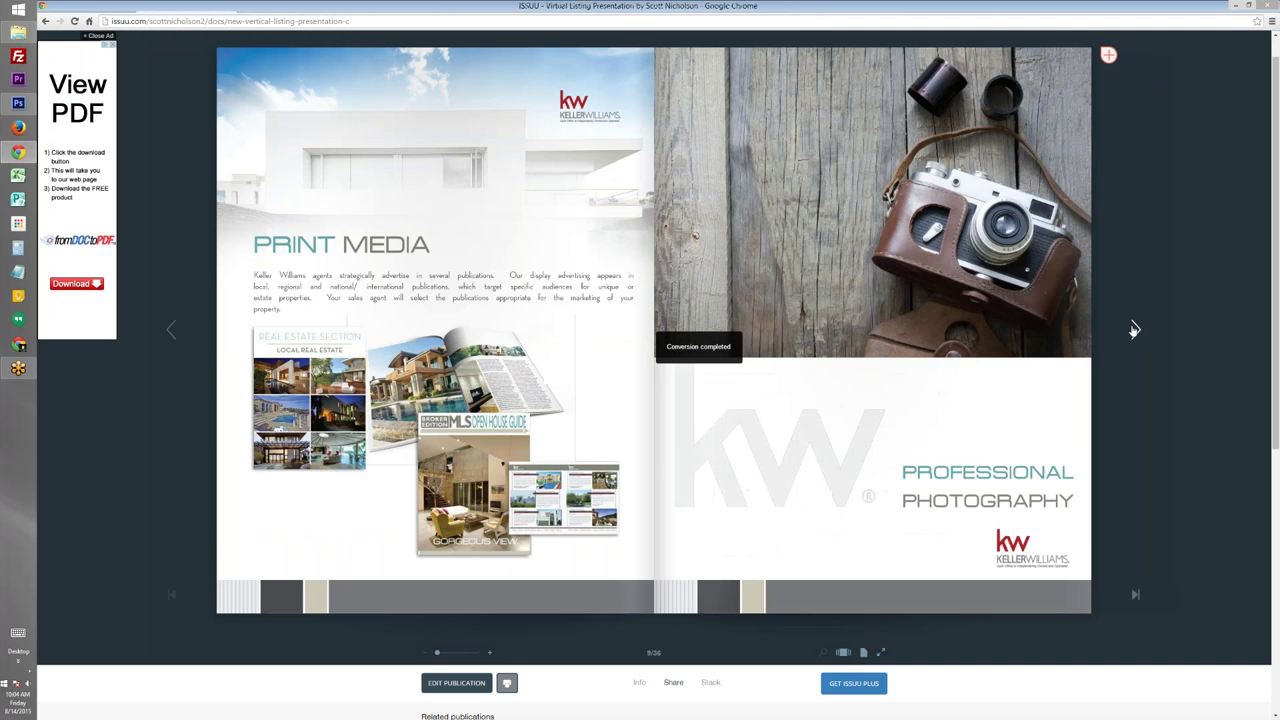
pyautogui.click(1134, 329)
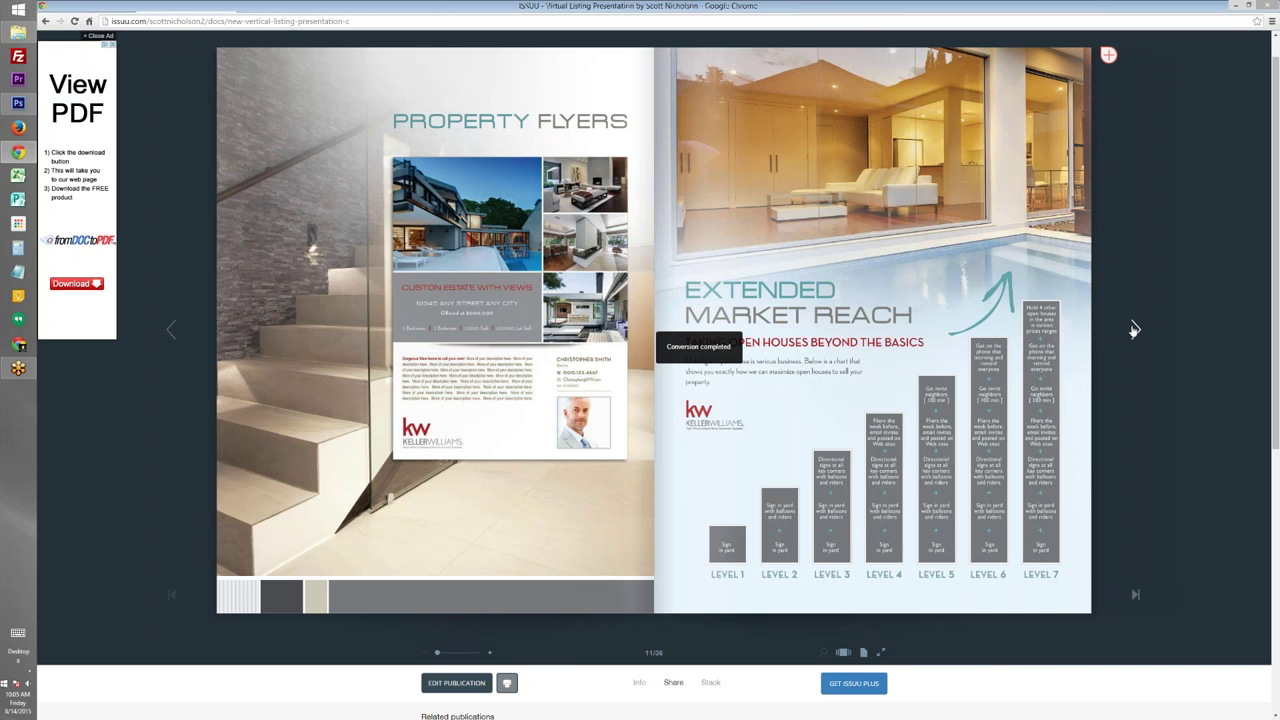
pyautogui.click(1134, 329)
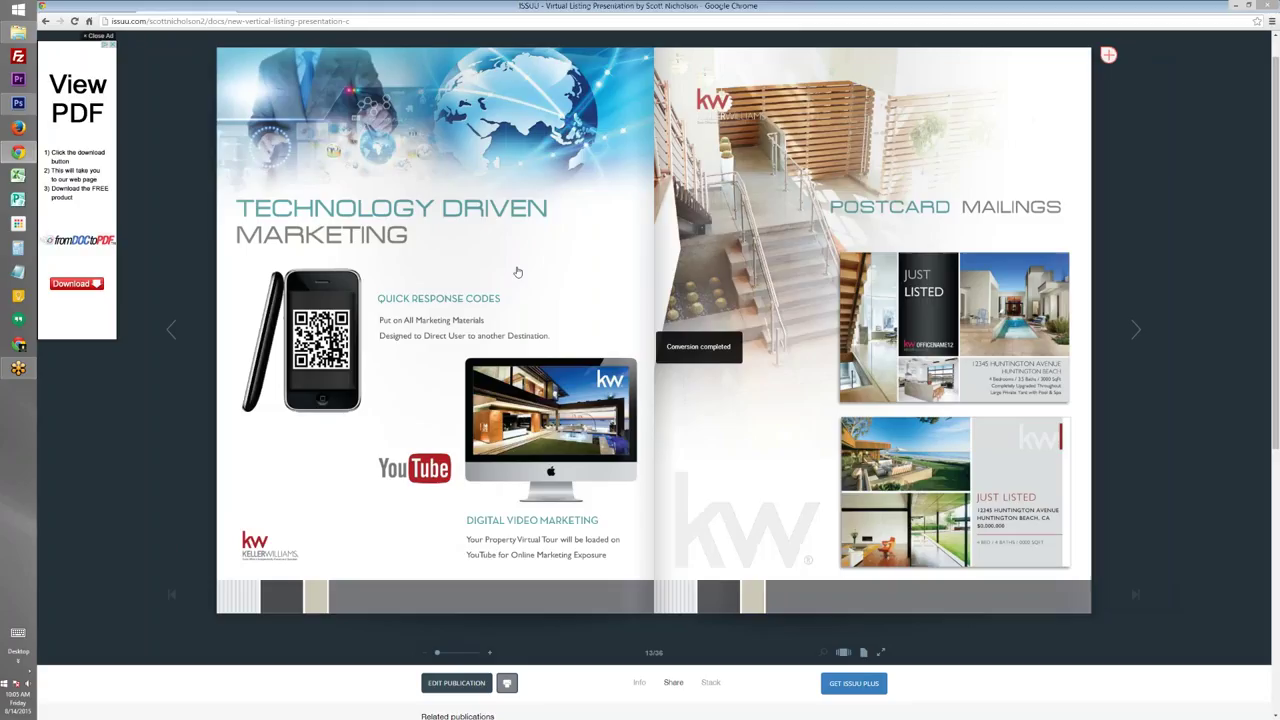